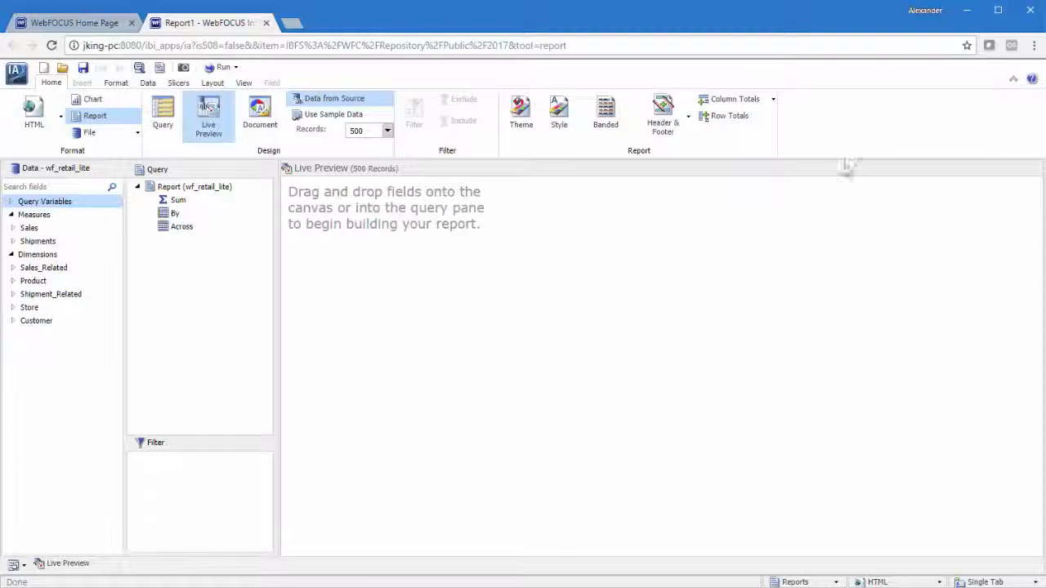
- Start a new detail (DEFINE) field and set its format to Alphanumeric with a total length of 40
click(148, 84)
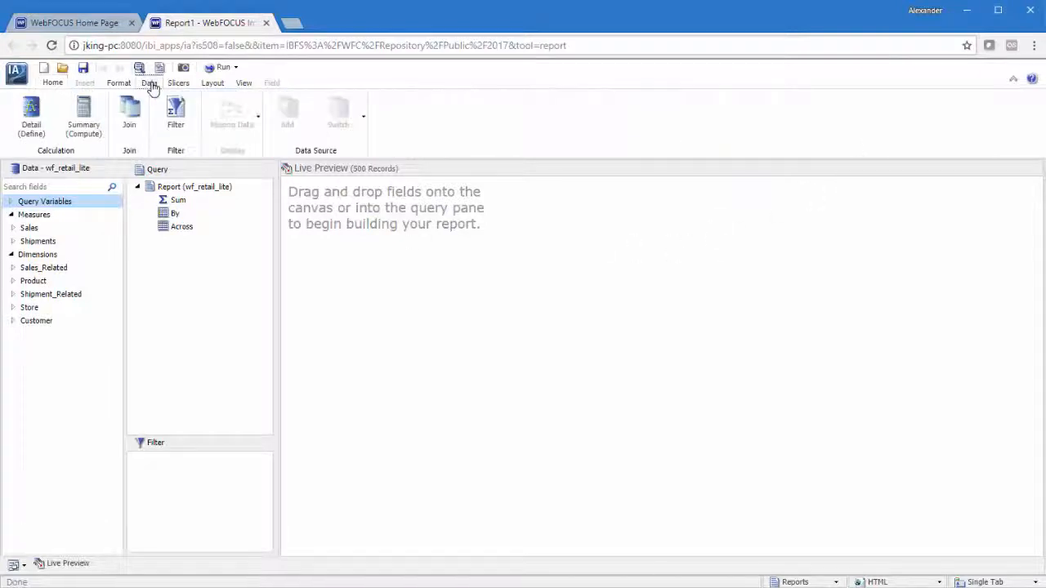
click(33, 131)
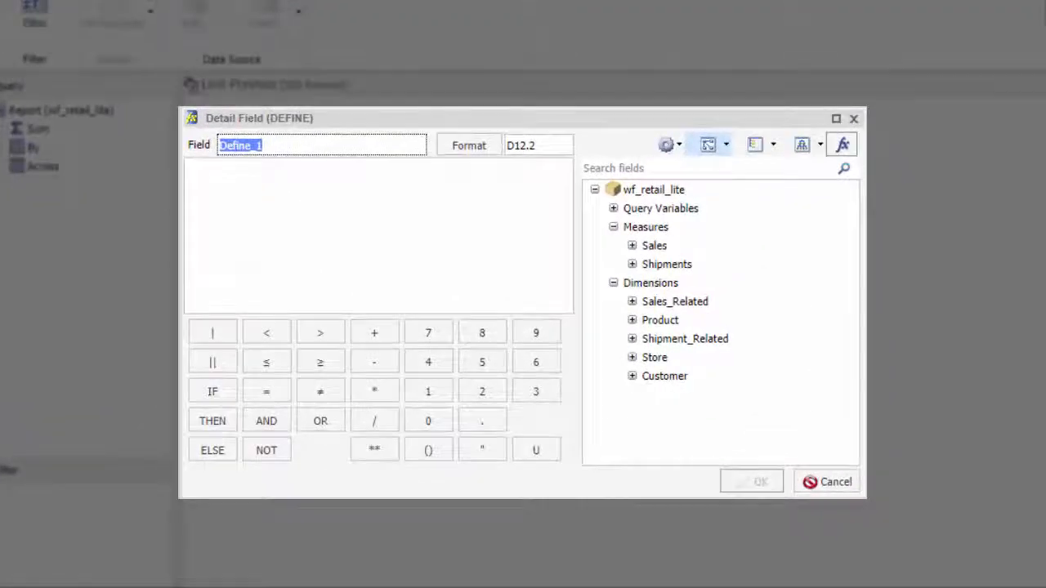
click(480, 147)
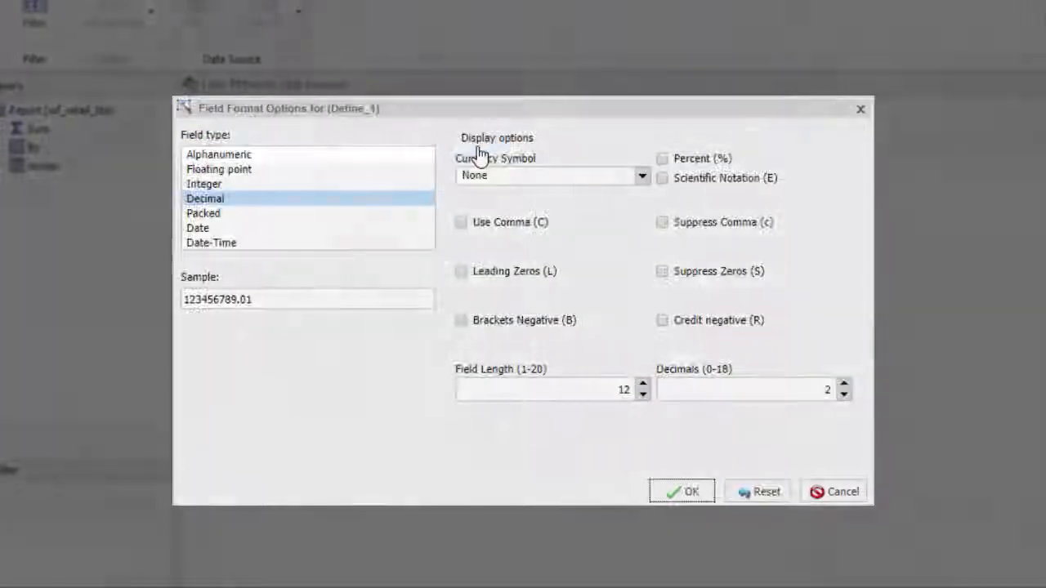
click(420, 155)
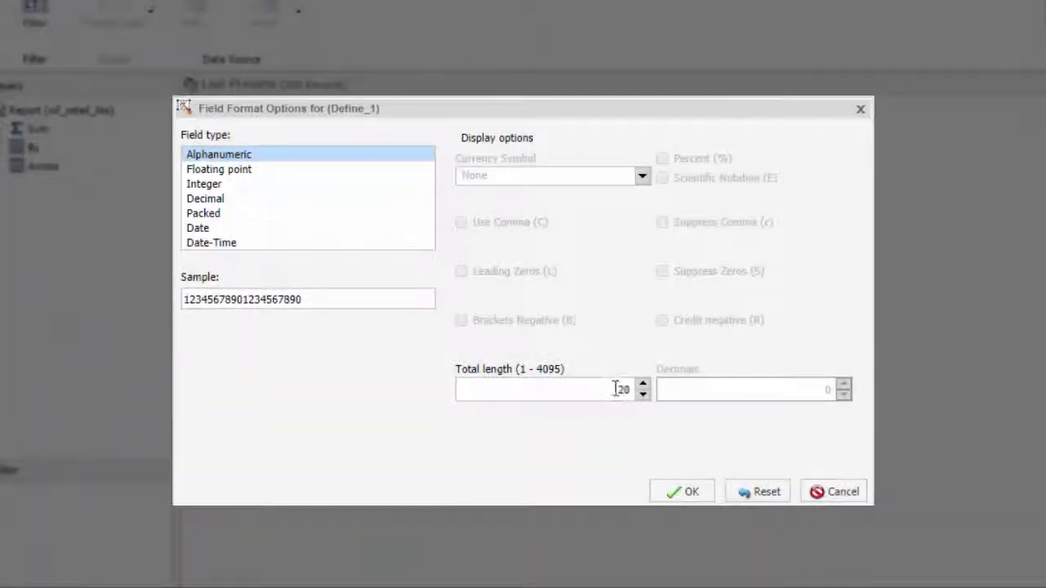
double_click(621, 389)
text(40)
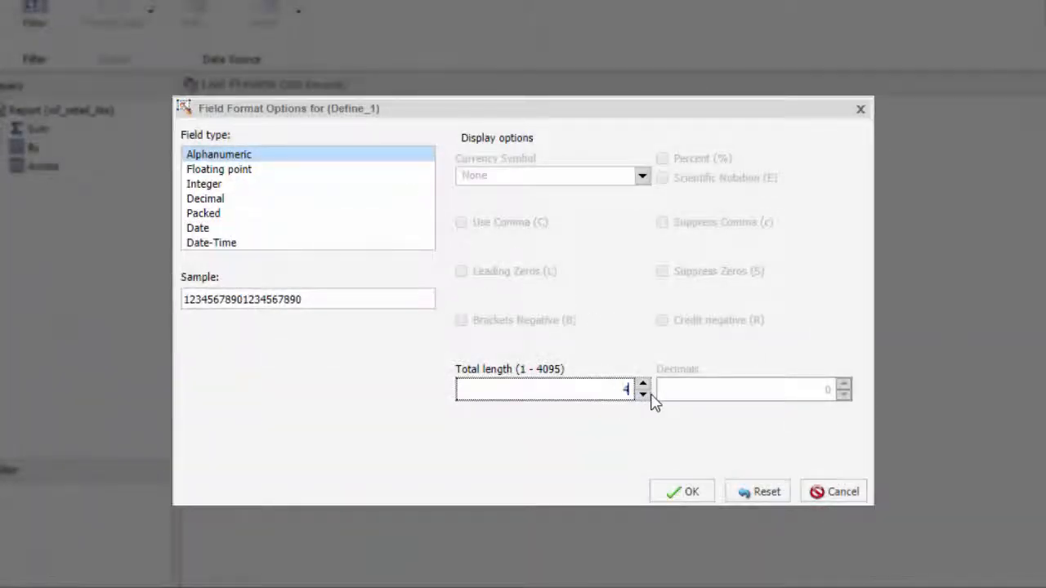
click(673, 490)
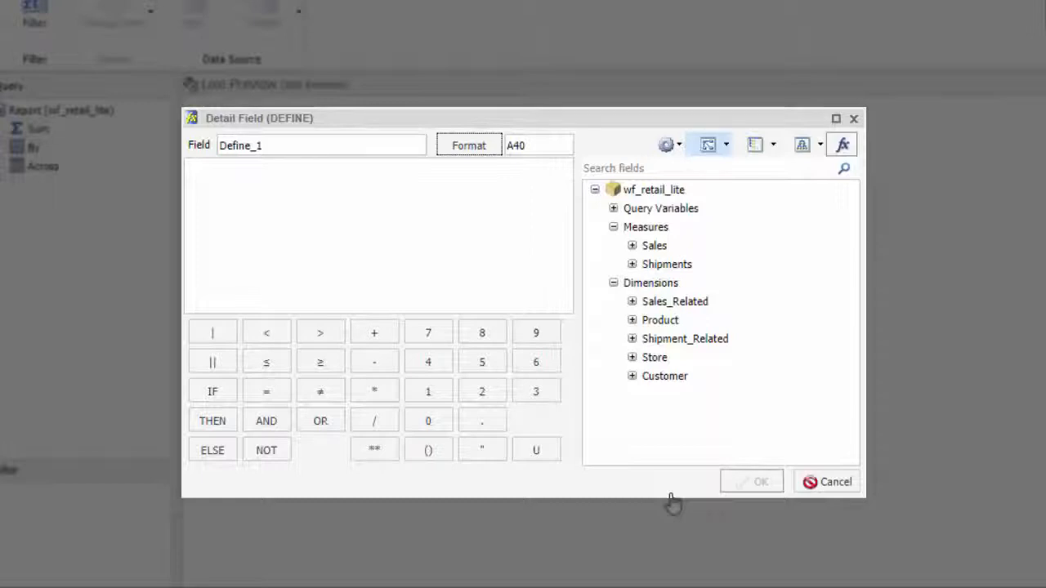
- Build the field's expression by joining Customer,City, the literal ', ' and Customer,State,Province with the || concatenation operator
click(632, 376)
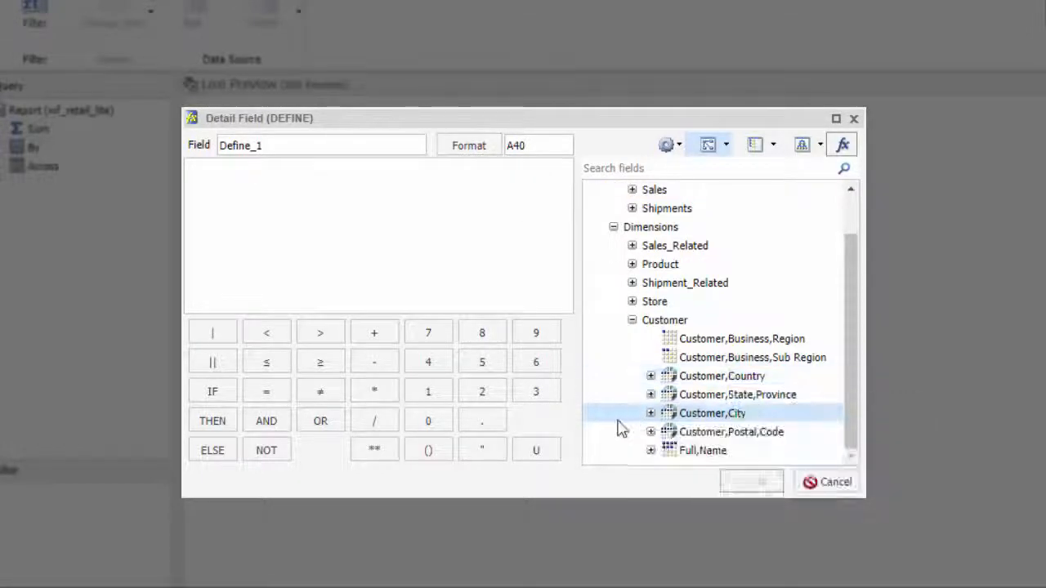
double_click(677, 415)
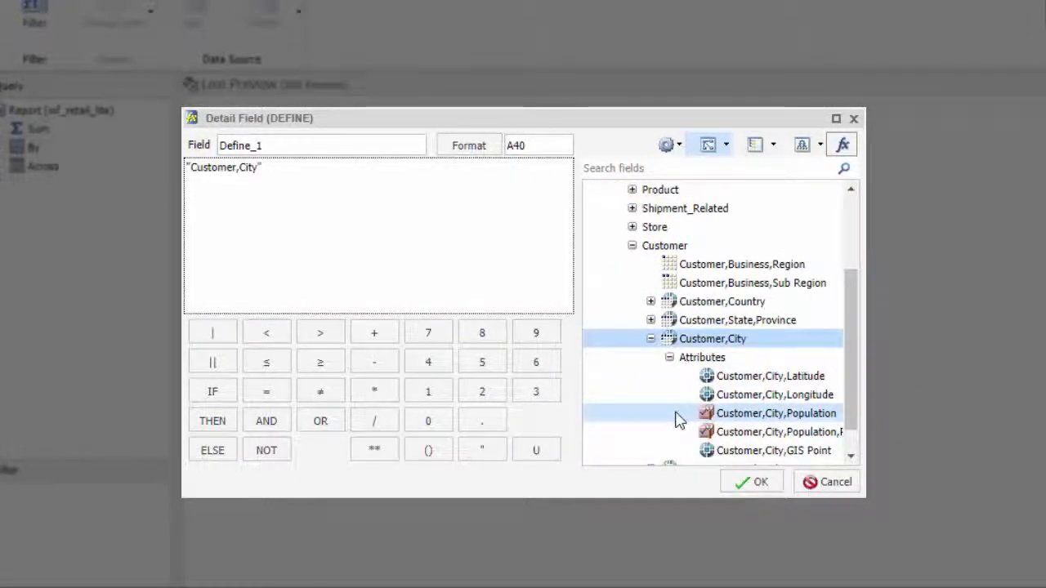
click(229, 371)
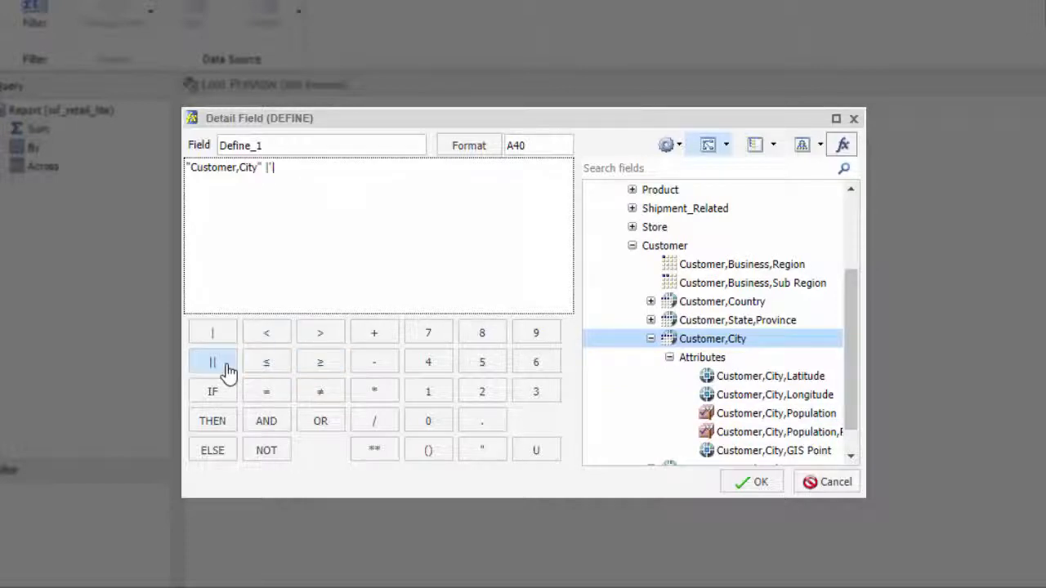
text(', ')
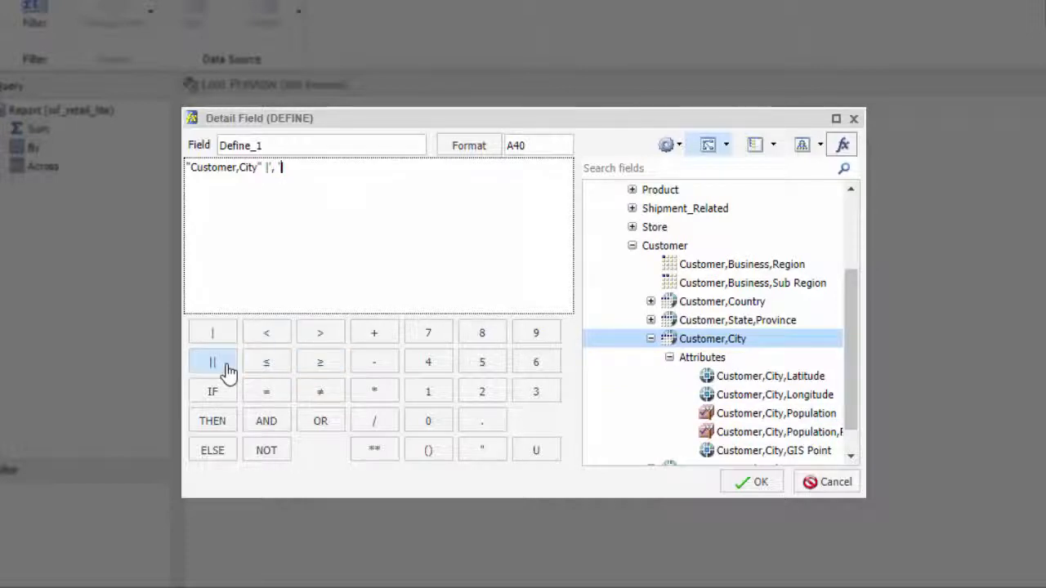
click(229, 364)
double_click(732, 321)
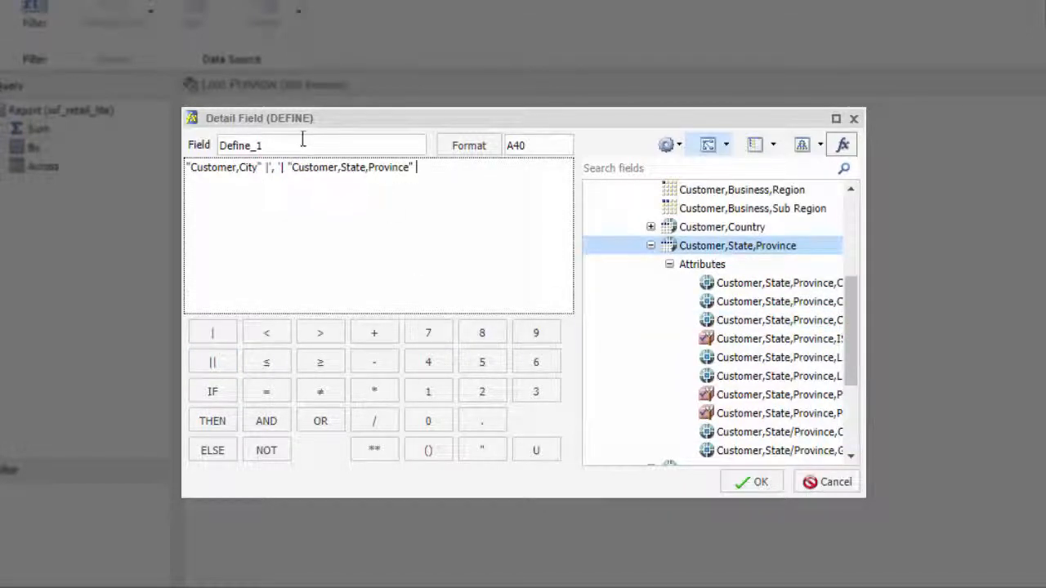
- Name the detail field CityState, accept it, and add it to the report as a By field
double_click(257, 144)
text(CityState)
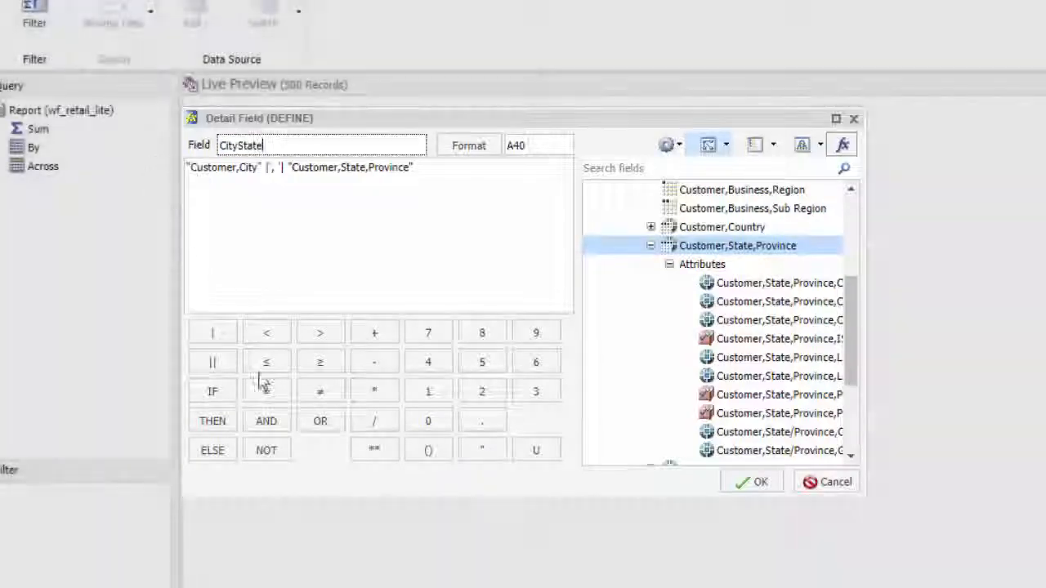
click(748, 482)
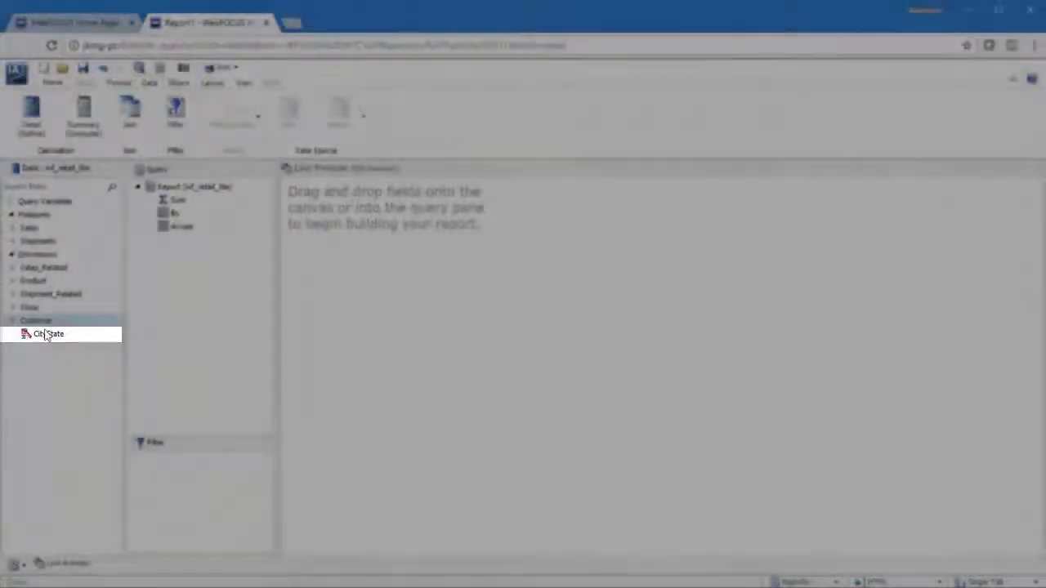
double_click(47, 334)
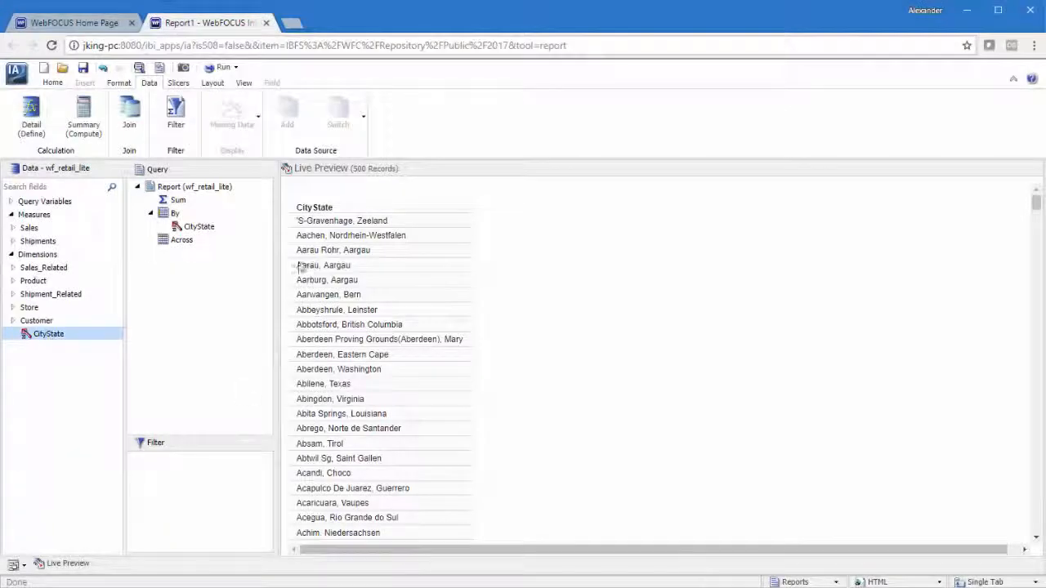
- Change the CityState column's title to "City and State"
right_click(307, 208)
click(369, 290)
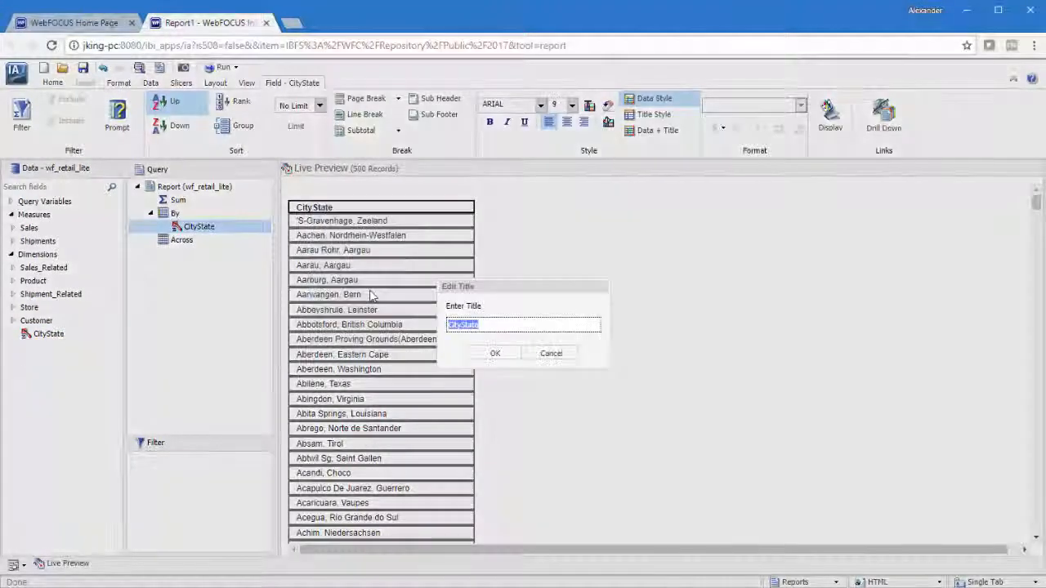
key(Left)
key(Right)
key(Right)
key(Right)
key(Right)
text(and)
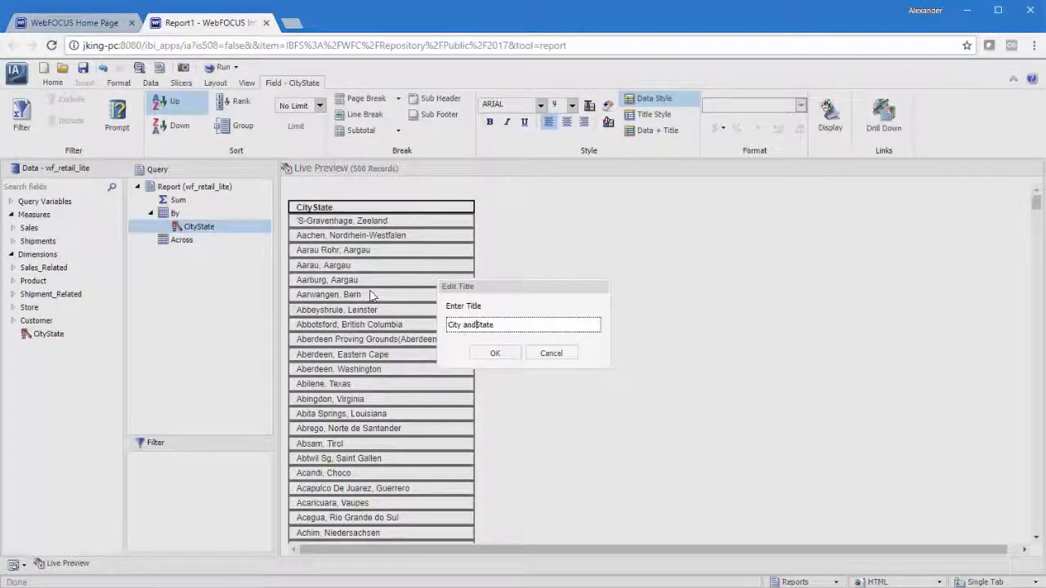
click(495, 353)
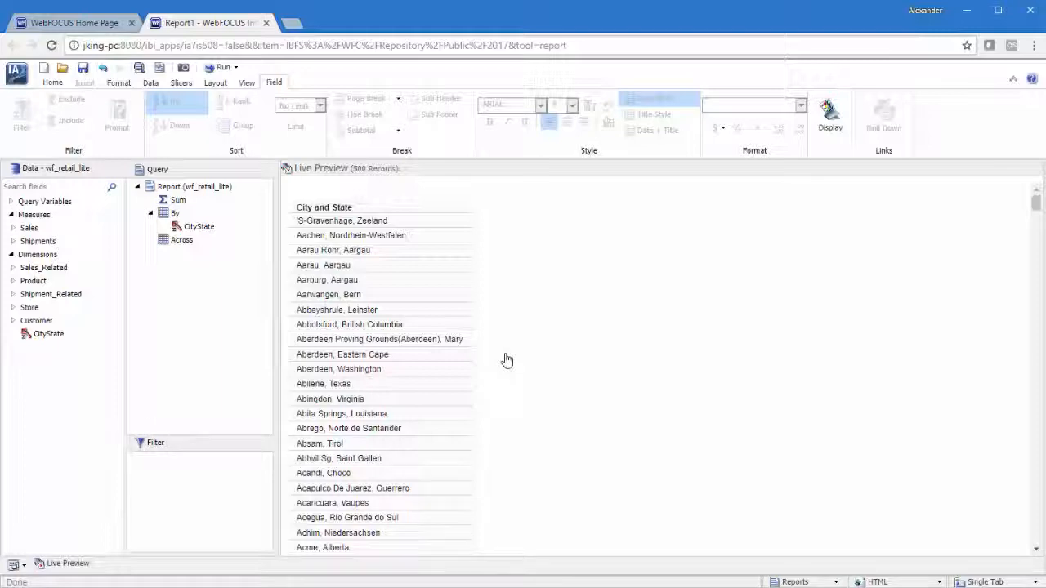
- Start a new summary (COMPUTE) field with an expression dividing the Sales measure Revenue by Sale Unit(s)
click(16, 228)
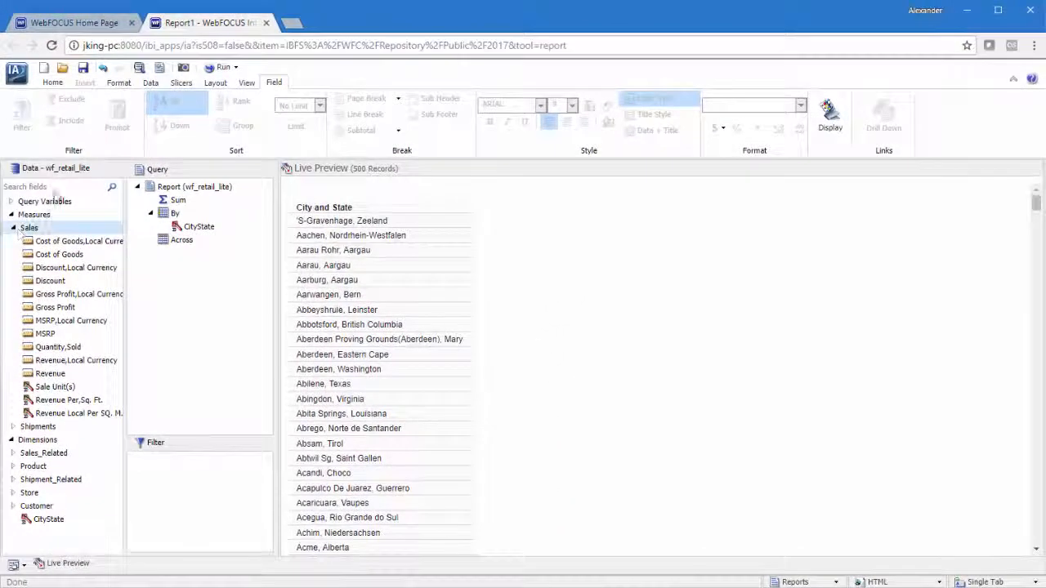
click(150, 84)
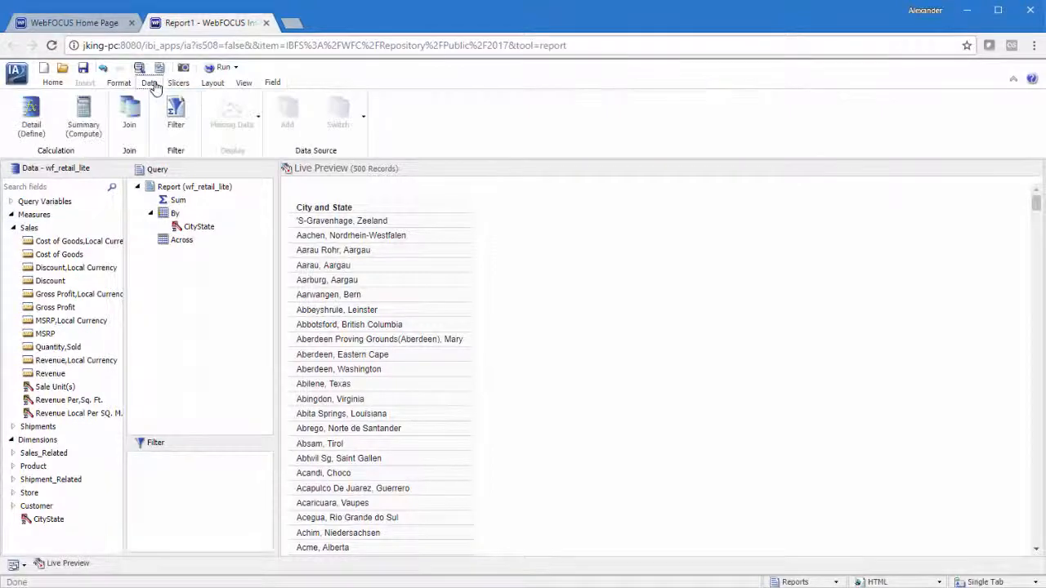
click(84, 114)
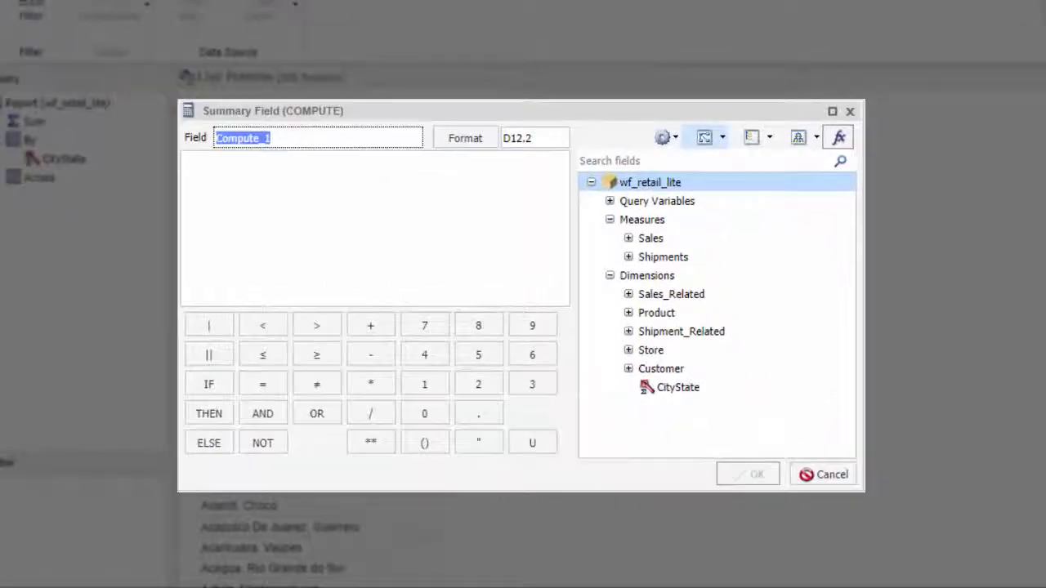
click(618, 256)
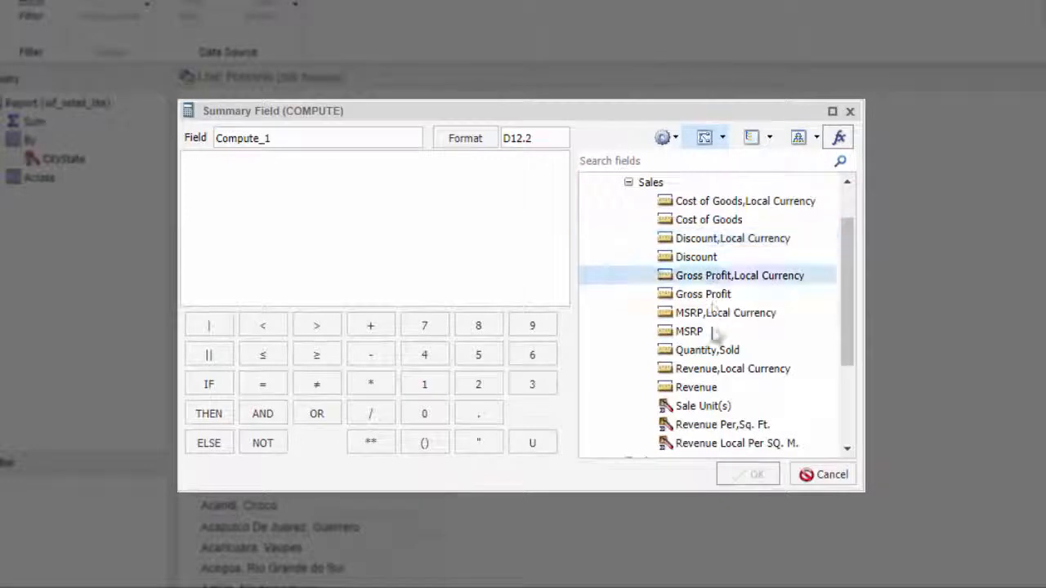
double_click(696, 387)
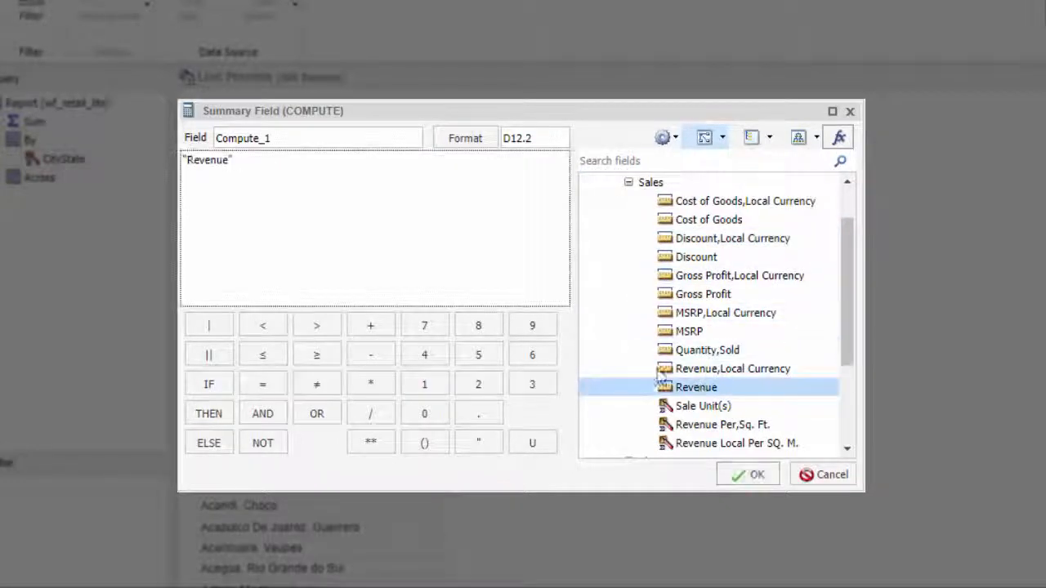
click(372, 414)
double_click(703, 406)
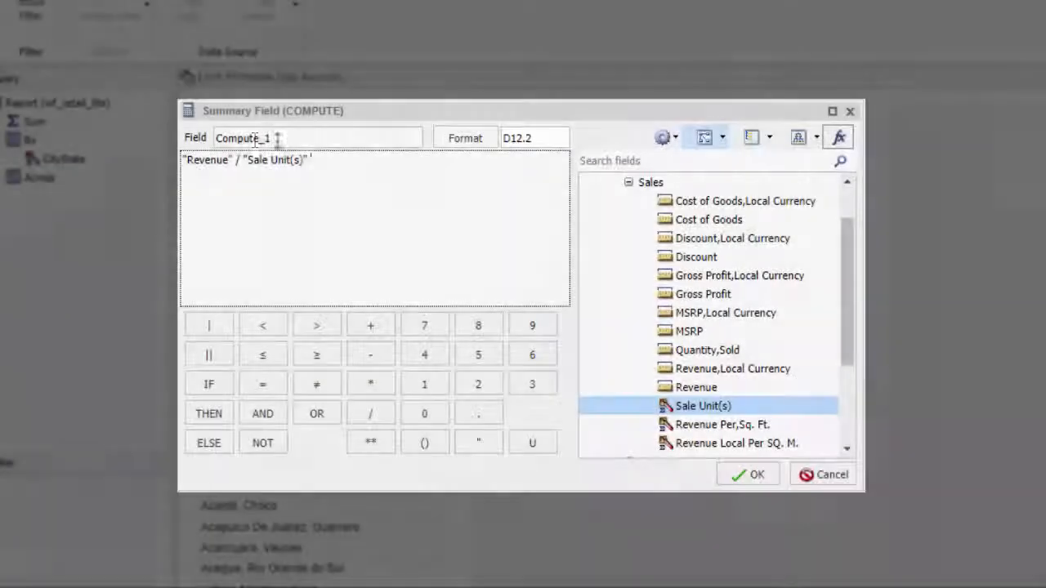
- Name the summary field RevenuePerSale and accept it into the report
double_click(275, 139)
text(RevenuePerSale)
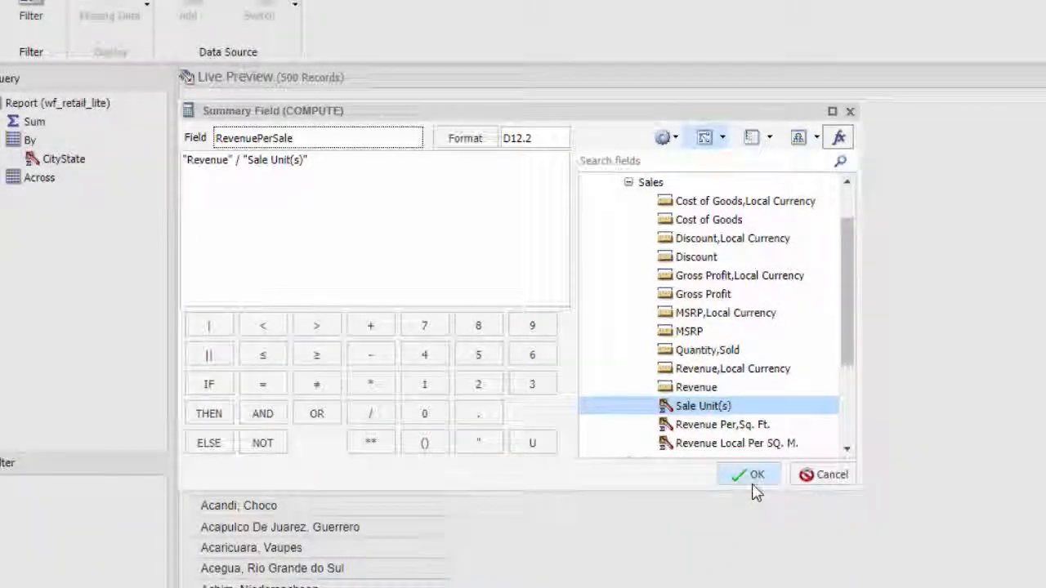
click(750, 476)
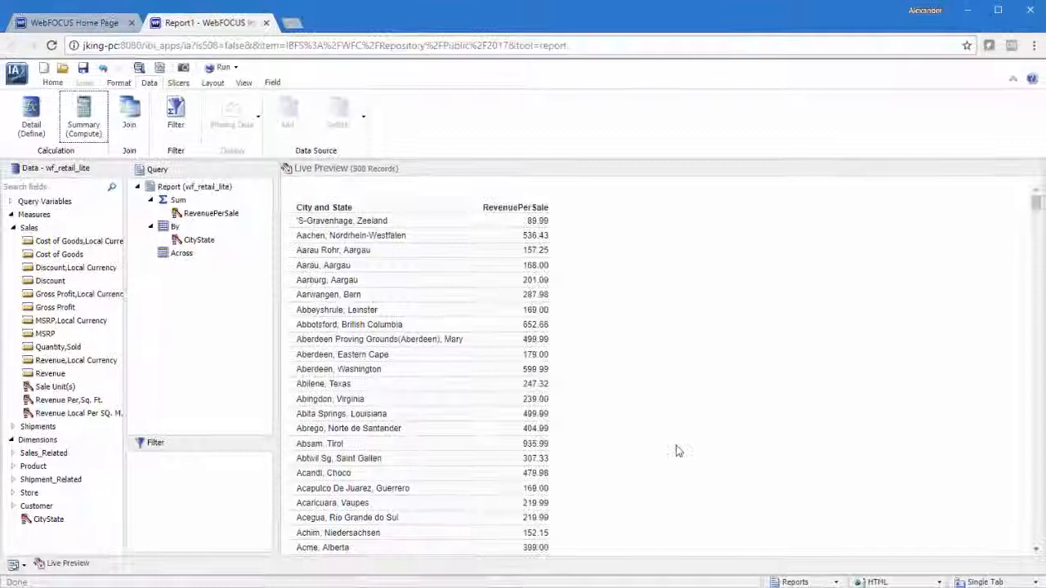
- Insert a comma separator in the RevenuePerSale column's title and run the report
right_click(535, 211)
click(553, 253)
key(Right)
key(Left)
key(Left)
key(Left)
key(Left)
key(Left)
key(Left)
key(Left)
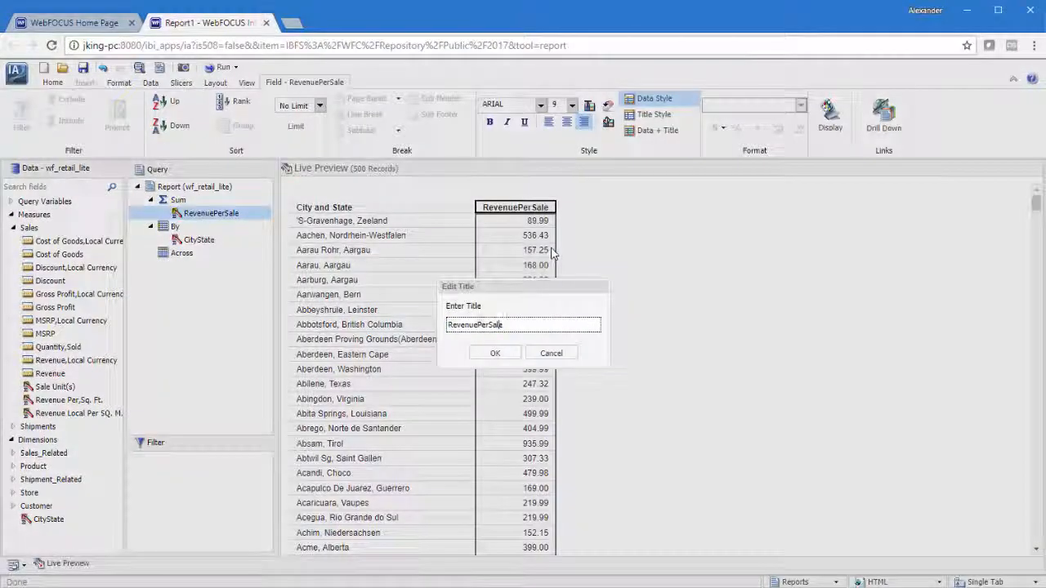
text(,)
key(Right)
key(Right)
key(Right)
click(495, 353)
click(216, 70)
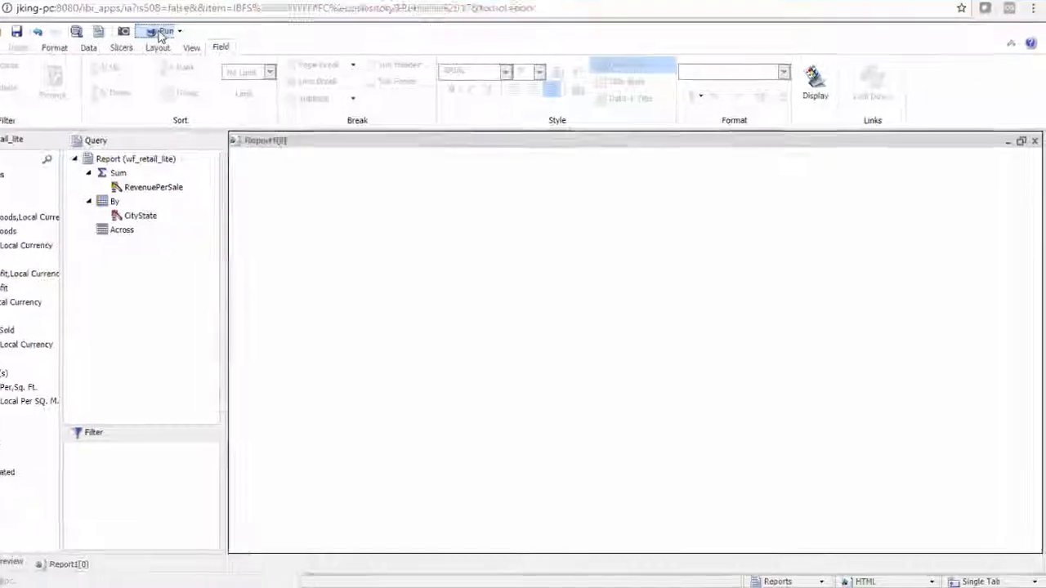